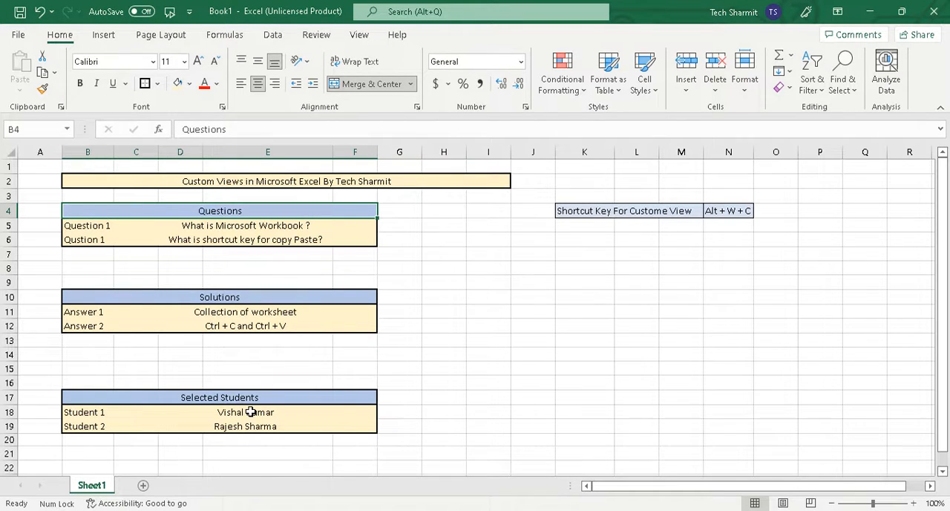
Step: Extend the Selected Students heading in B17 to read "Selected Students (Result)"
double_click(248, 399)
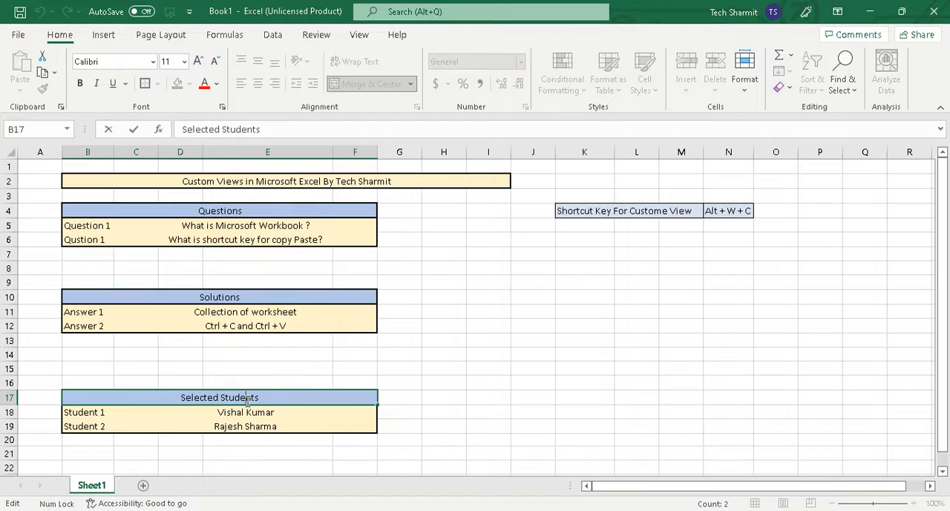
click(281, 398)
text((Res)
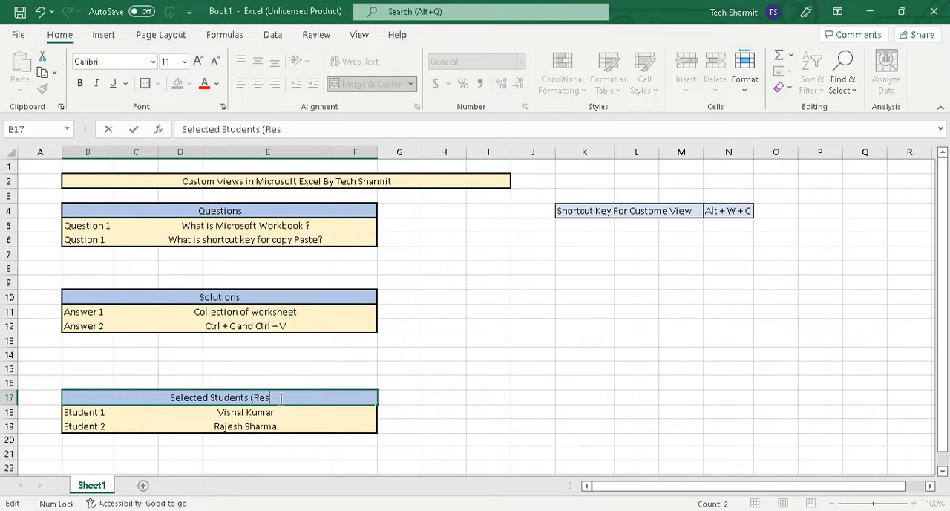
text(ult))
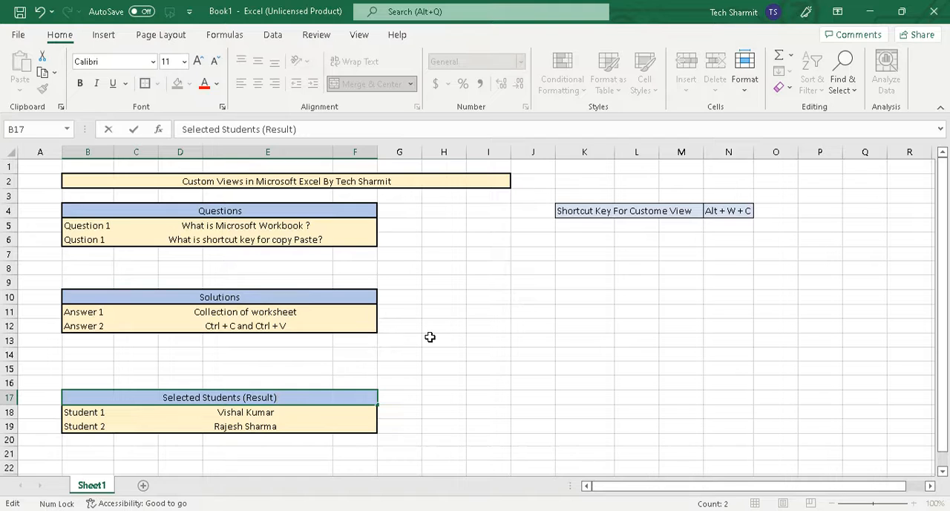
click(430, 338)
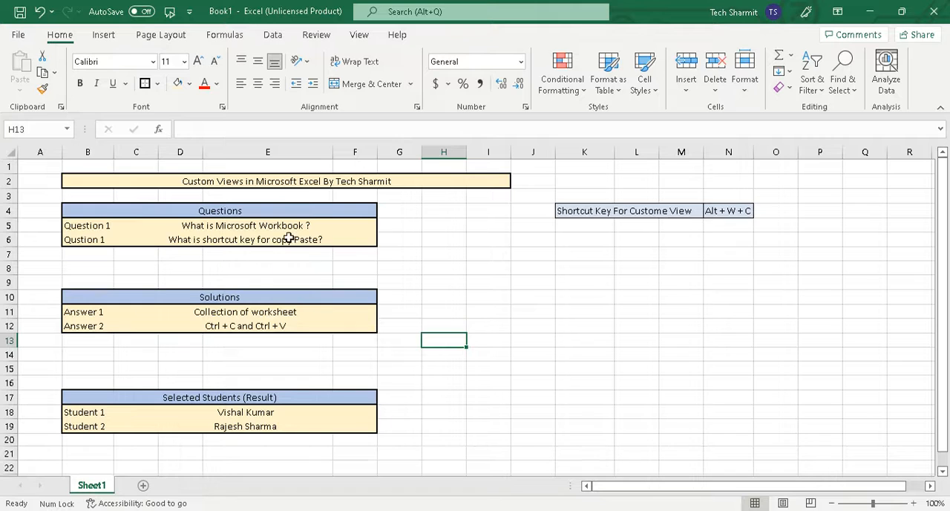
Step: Examine the Questions, Solutions and Selected Students tables on the sheet
click(244, 229)
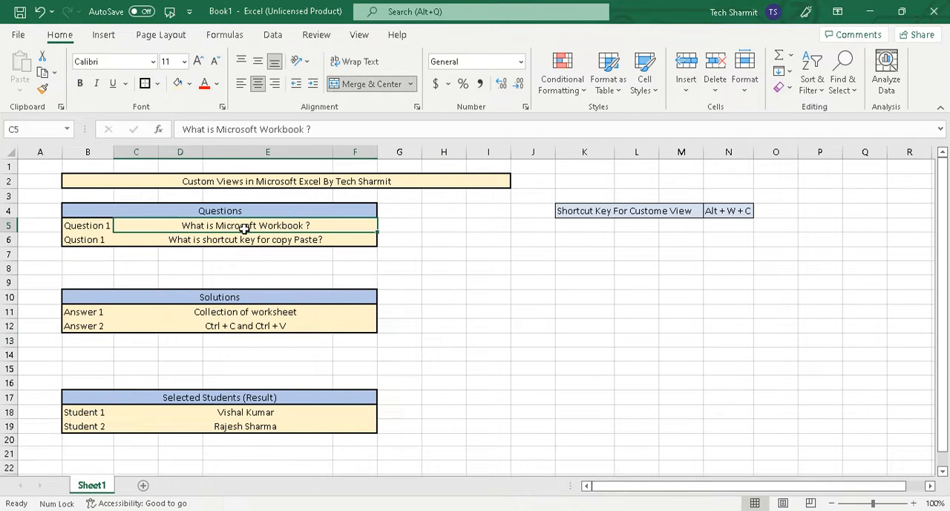
click(268, 379)
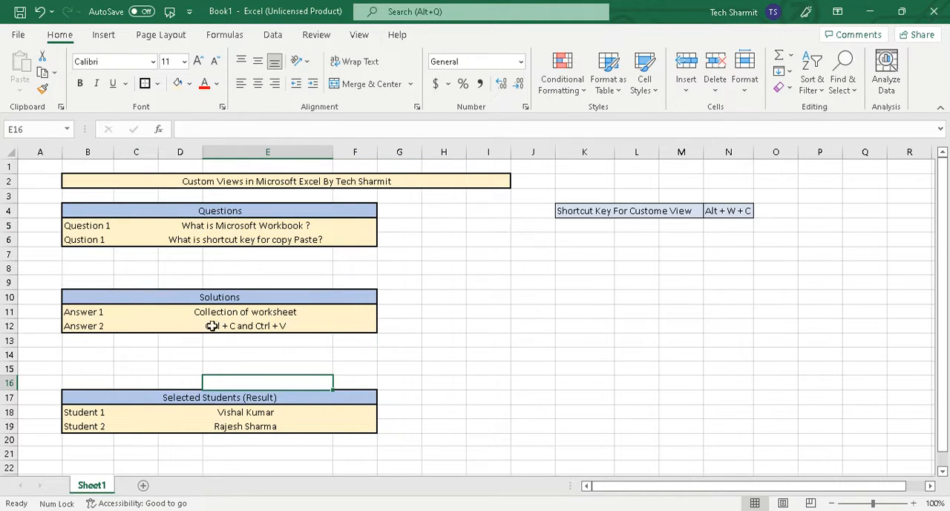
click(240, 356)
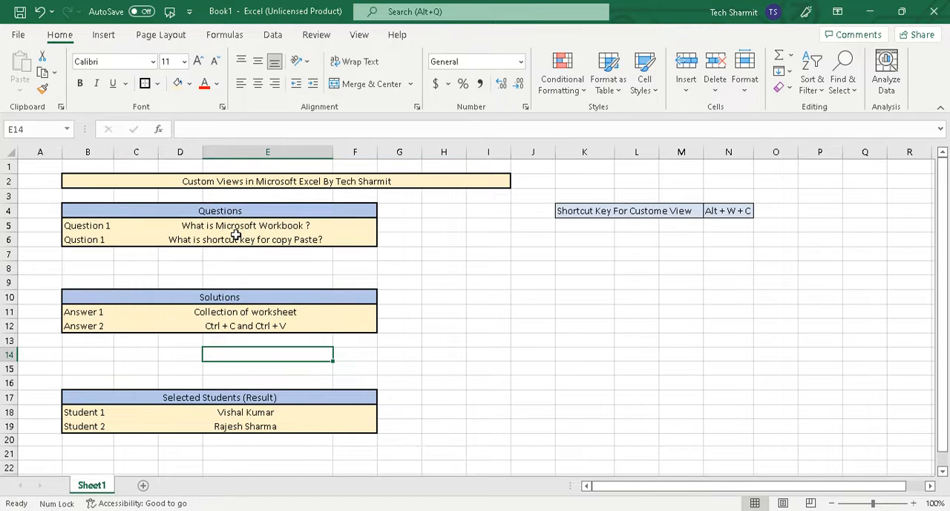
click(246, 299)
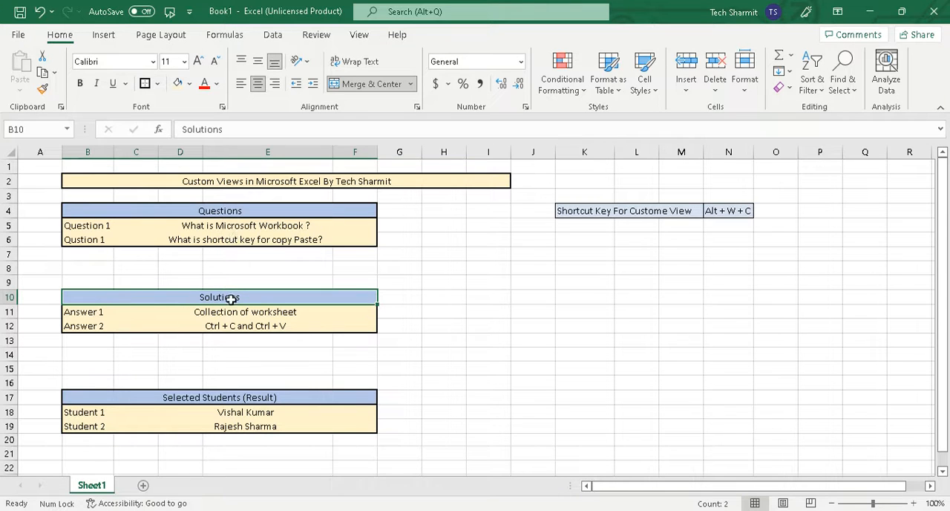
click(226, 331)
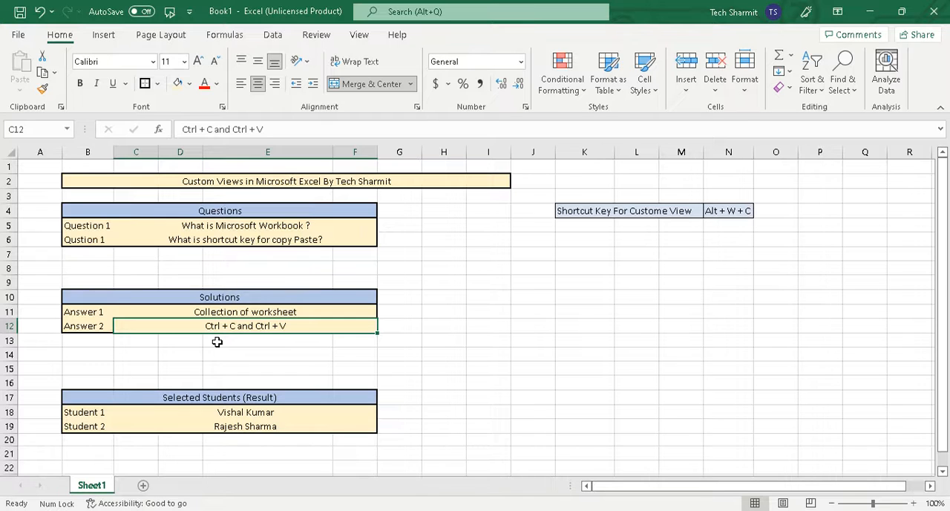
click(227, 403)
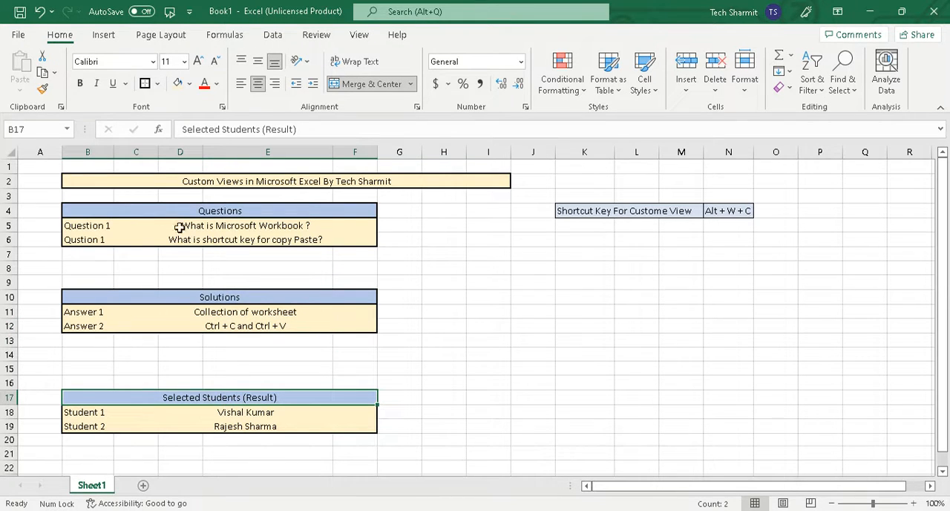
click(210, 267)
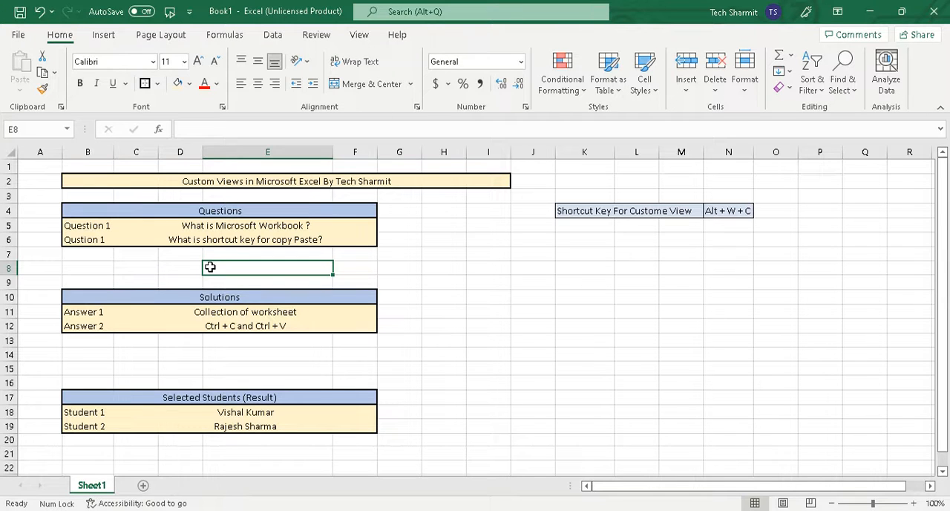
click(190, 246)
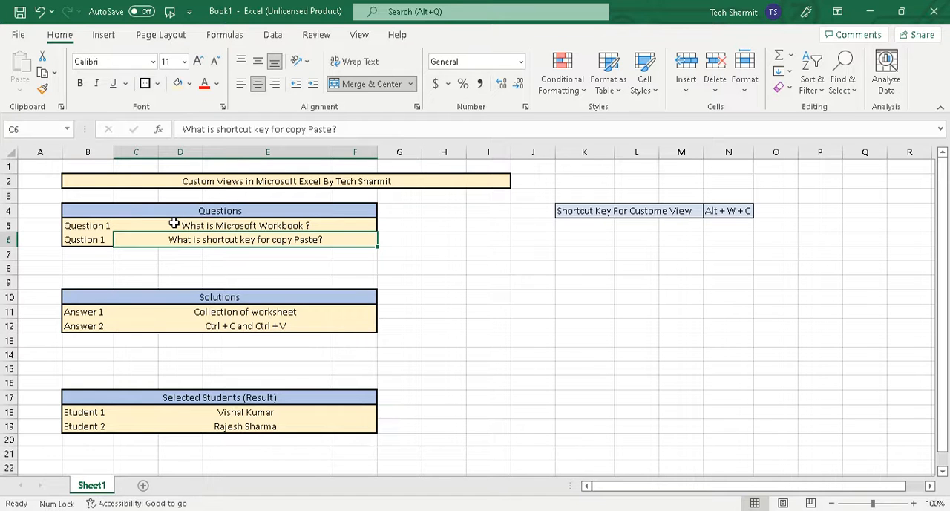
click(175, 224)
click(102, 282)
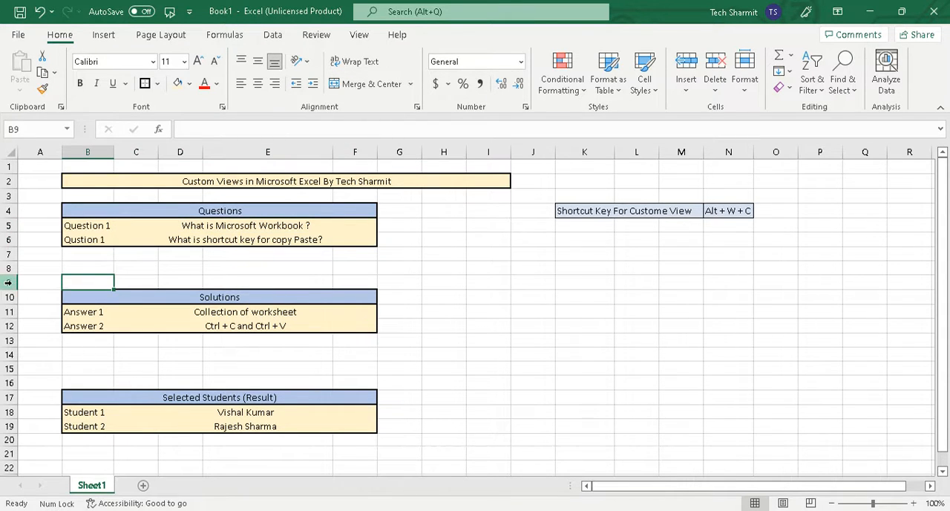
Step: Hide rows 9 to 21 so only the Questions table is shown below the title
drag(8, 282, 4, 446)
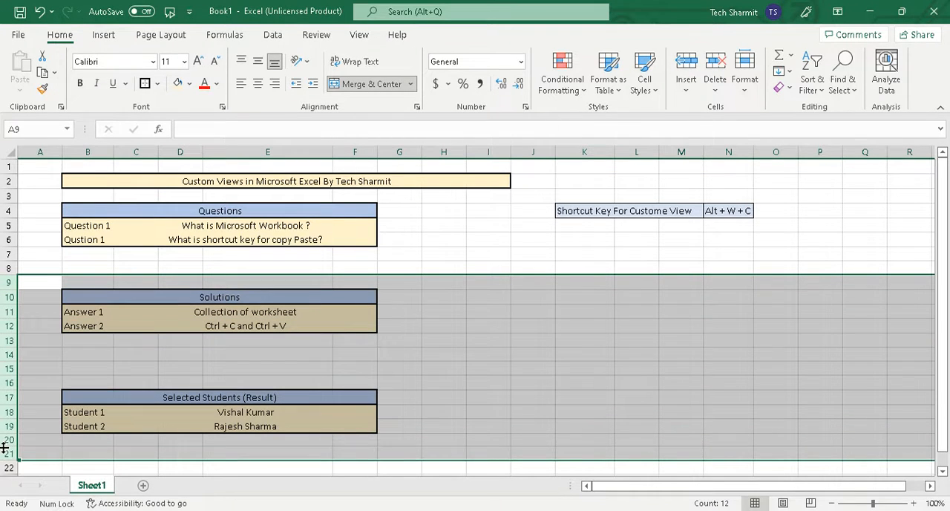
right_click(6, 312)
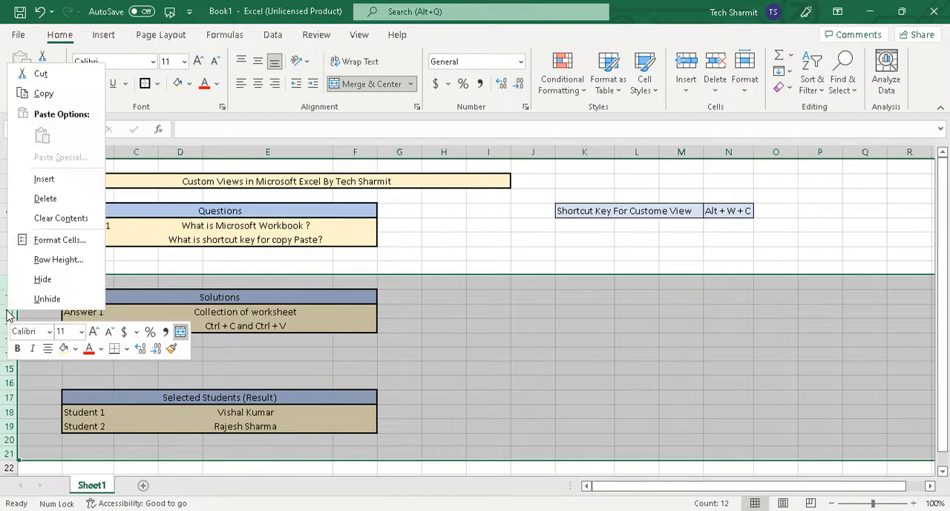
click(42, 279)
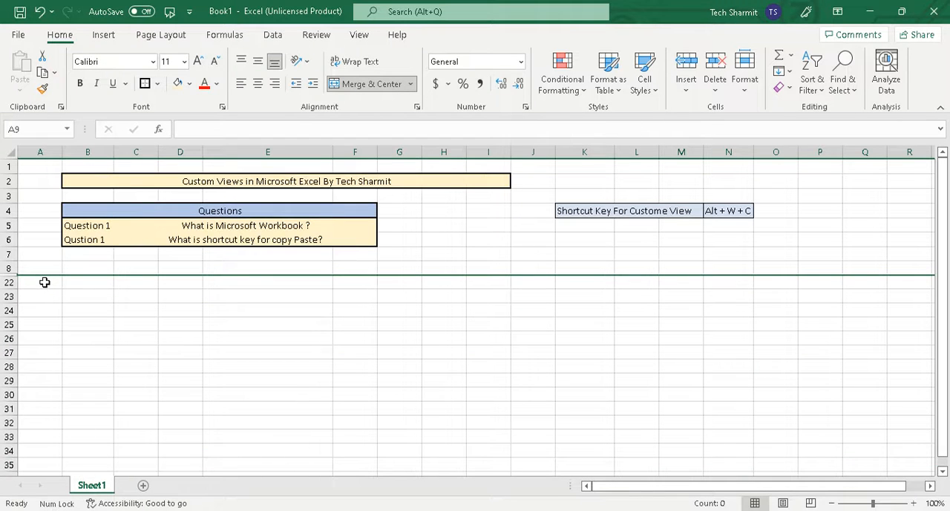
click(314, 315)
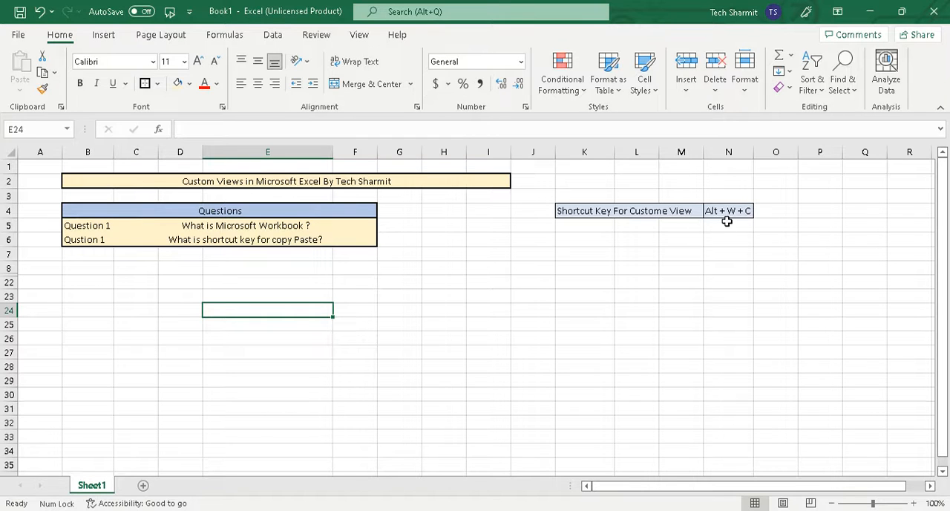
Step: Add a custom view named "Interview Questions View" that includes print settings and hidden rows, columns and filter settings
key(alt)
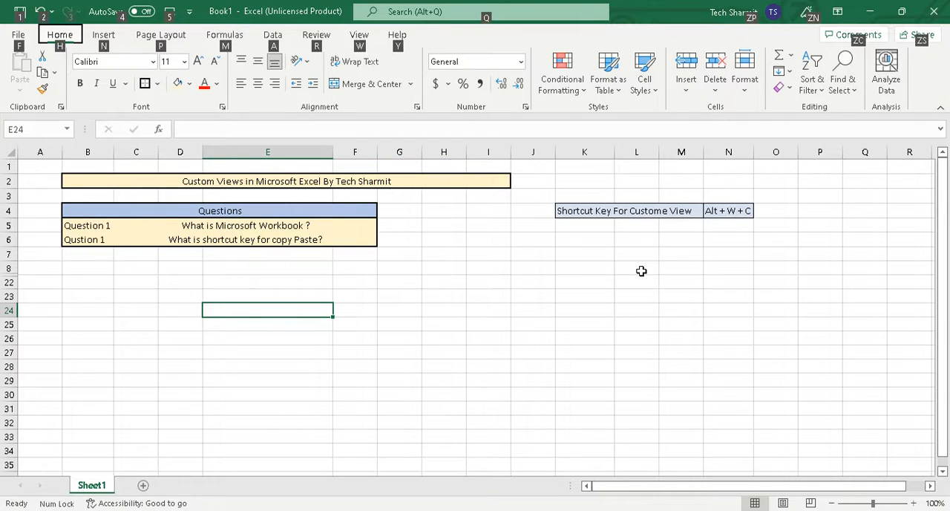
key(w)
key(c)
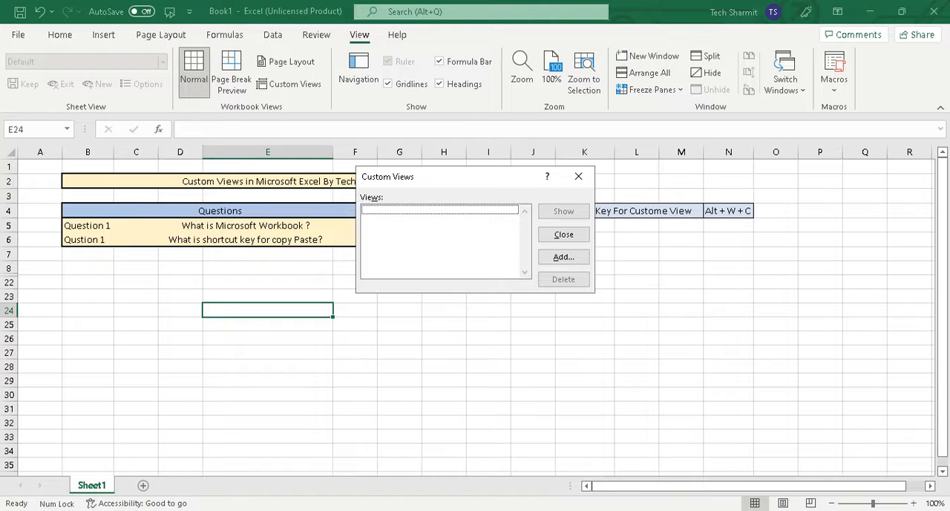
key(Tab)
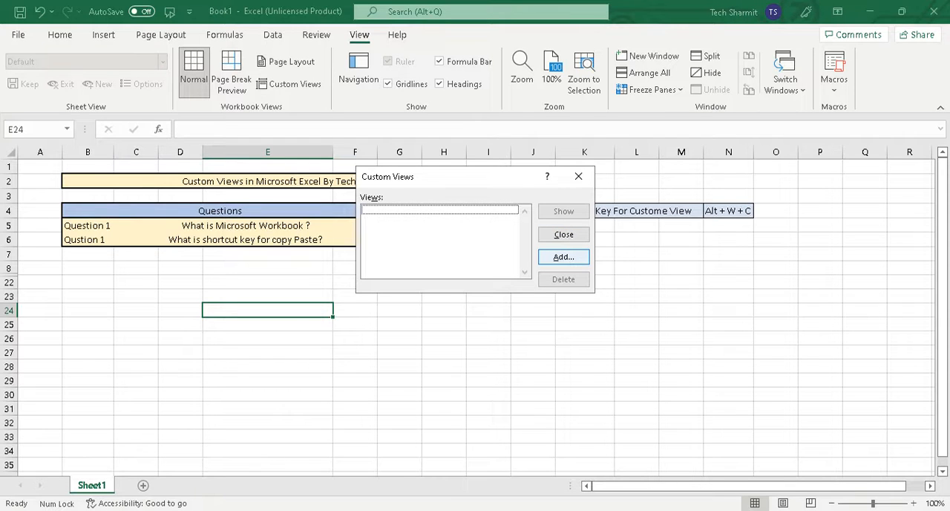
key(Return)
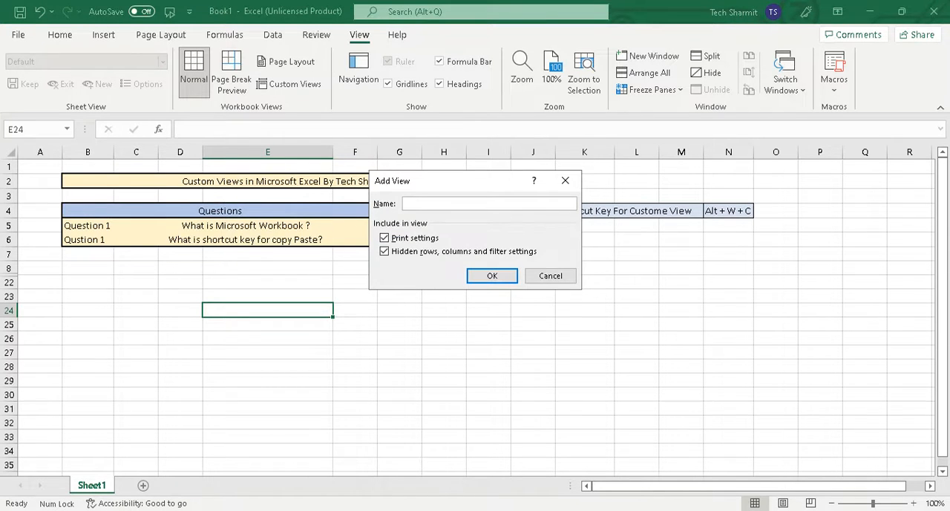
text(Interview)
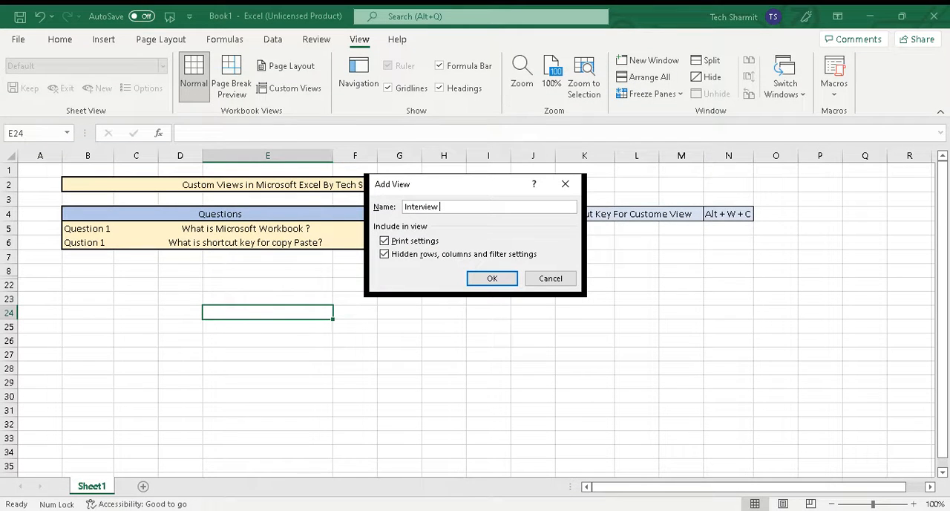
key(Return)
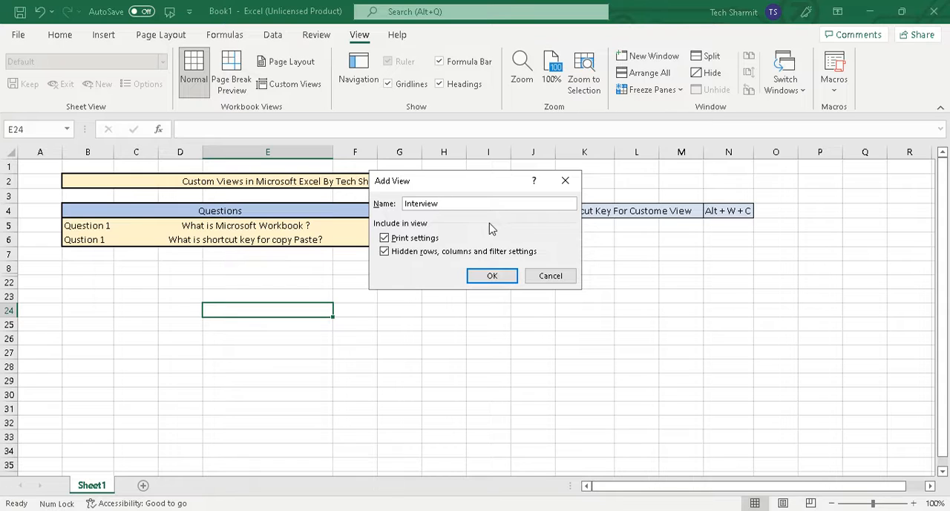
text(Questions View)
click(493, 276)
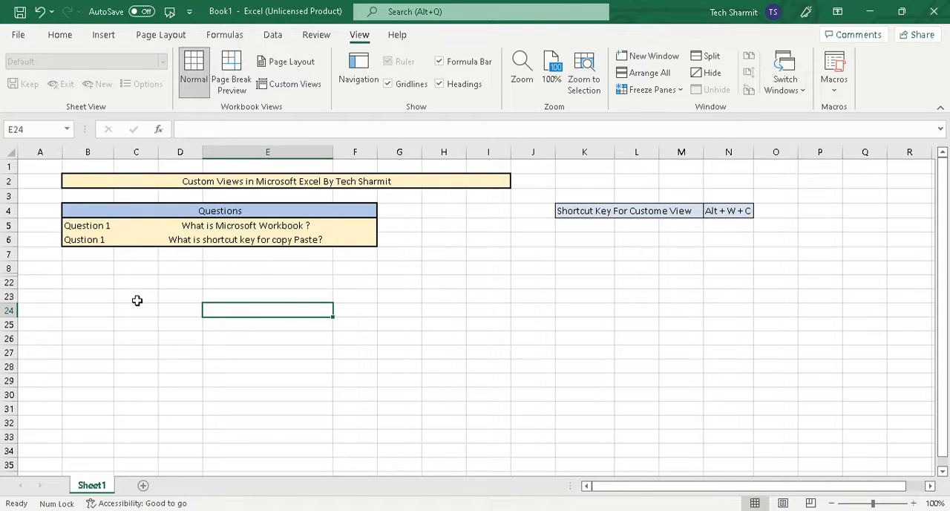
Step: Unhide the rows between row 8 and row 22 to bring back the Solutions and Selected Students tables
click(10, 267)
drag(10, 267, 8, 285)
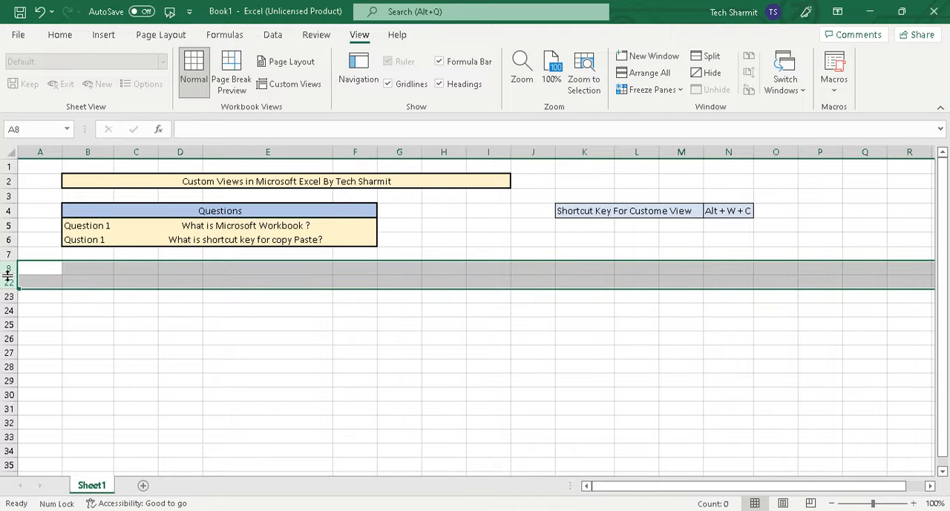
right_click(10, 274)
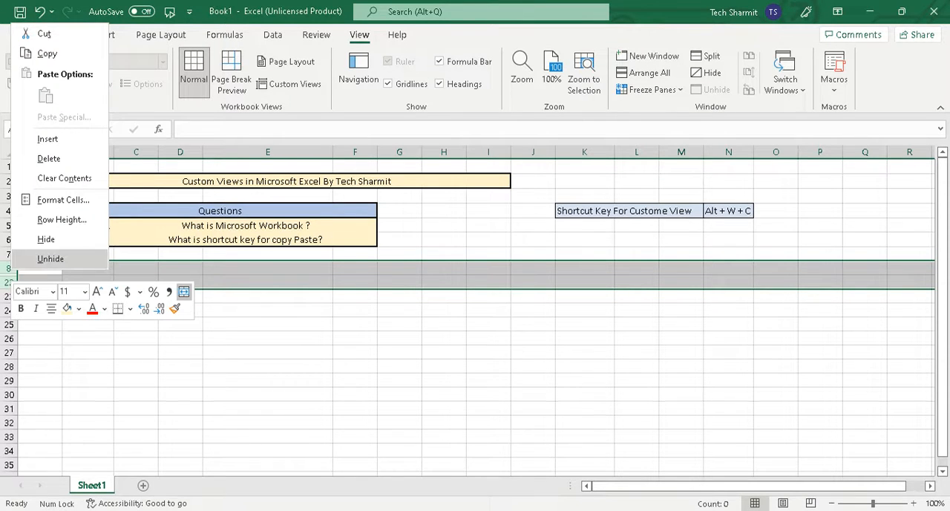
click(43, 258)
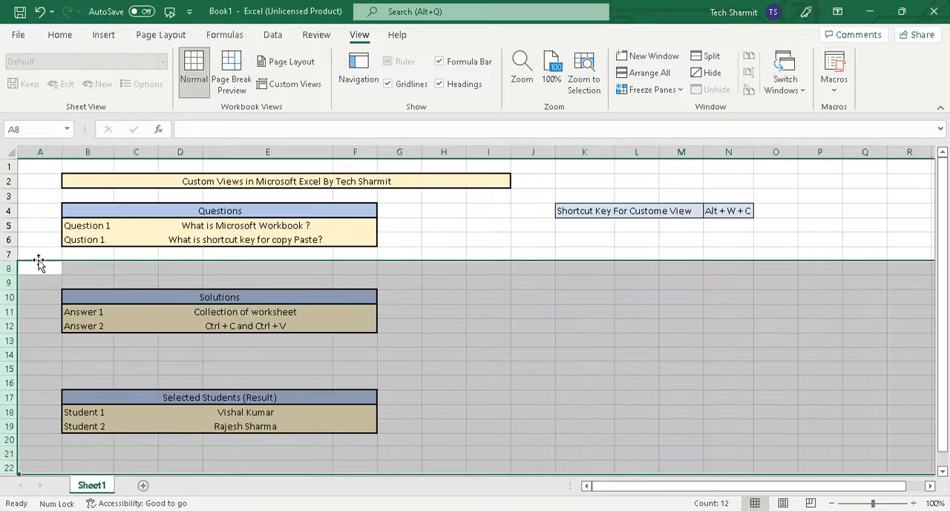
click(240, 326)
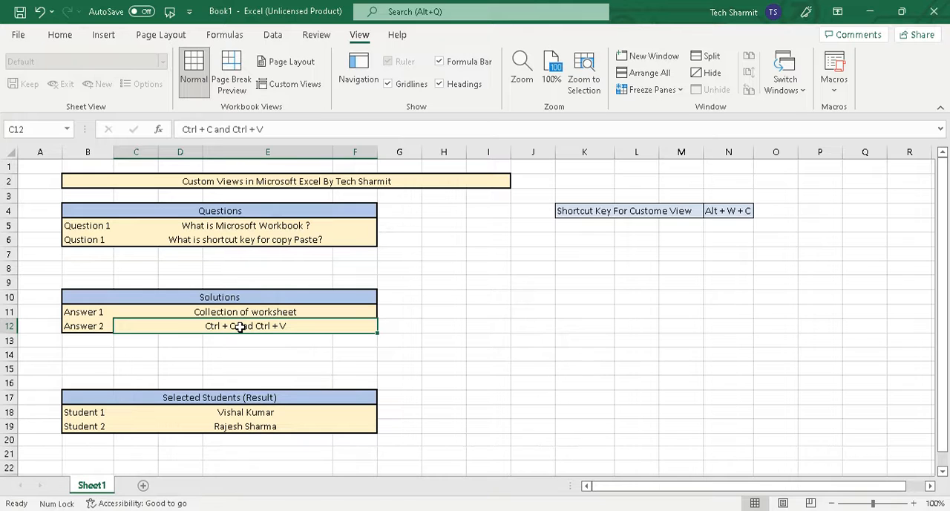
click(177, 268)
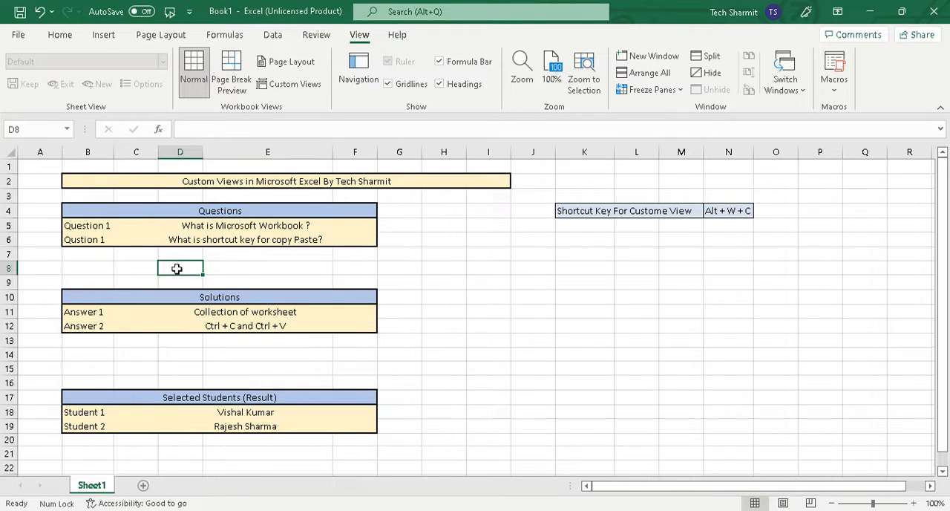
click(181, 222)
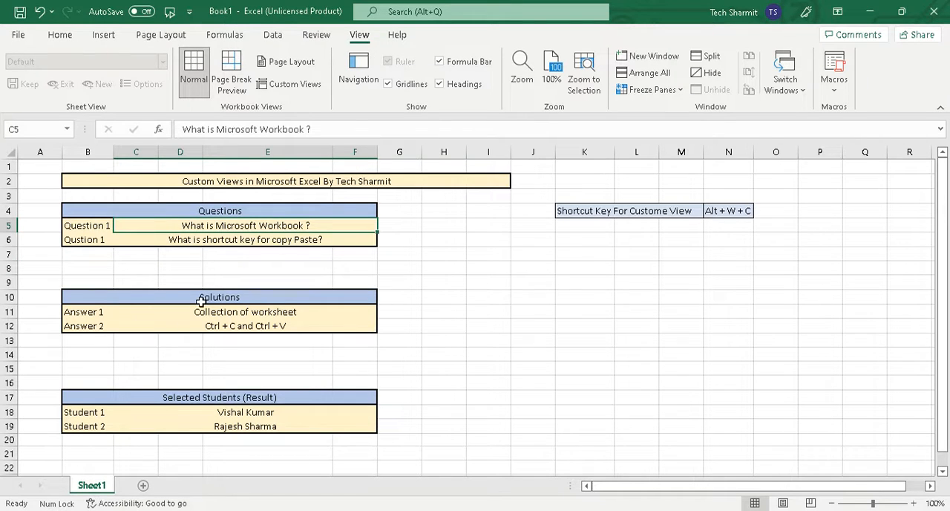
click(95, 429)
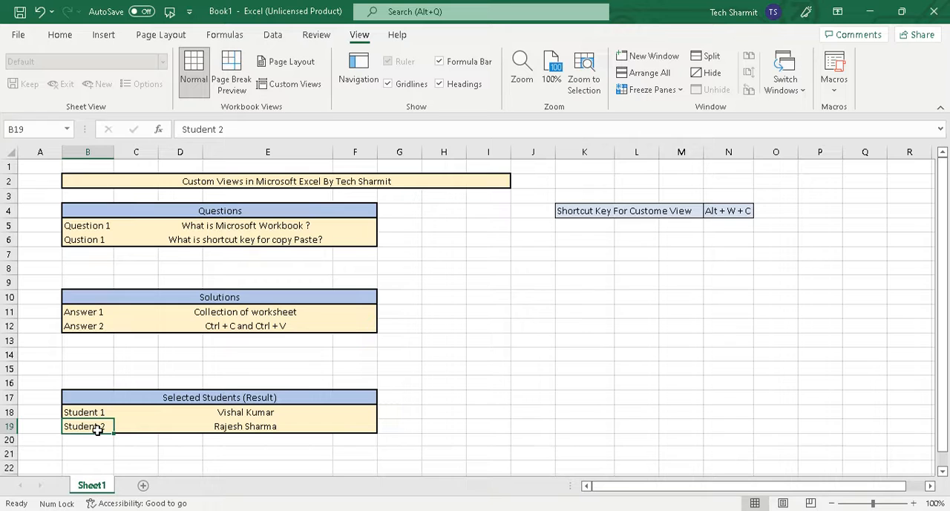
Step: Hide rows 16 to 21, which hold the Selected Students (Result) table
click(11, 383)
drag(11, 384, 9, 453)
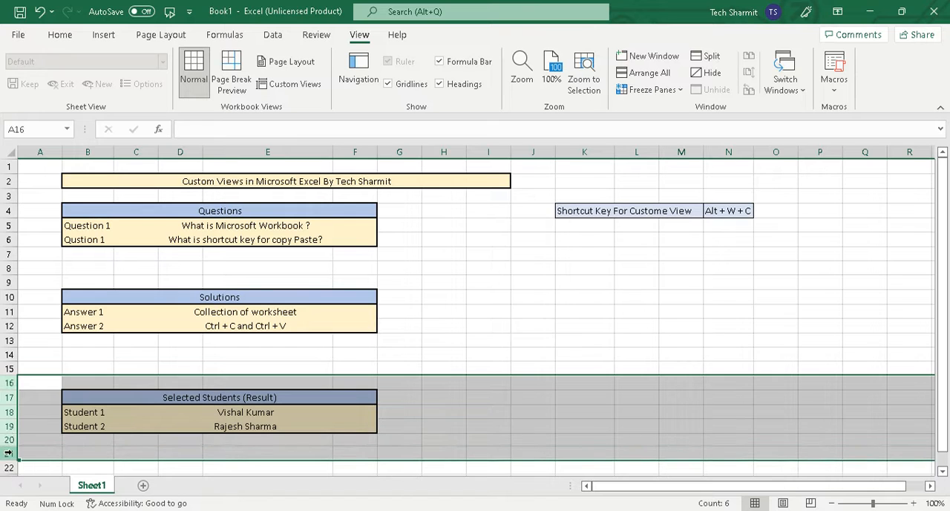
right_click(10, 392)
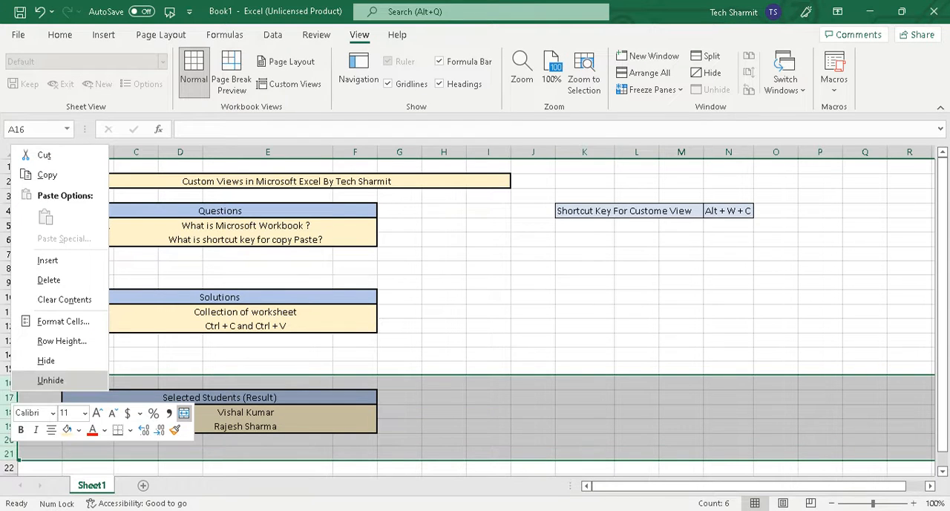
click(47, 360)
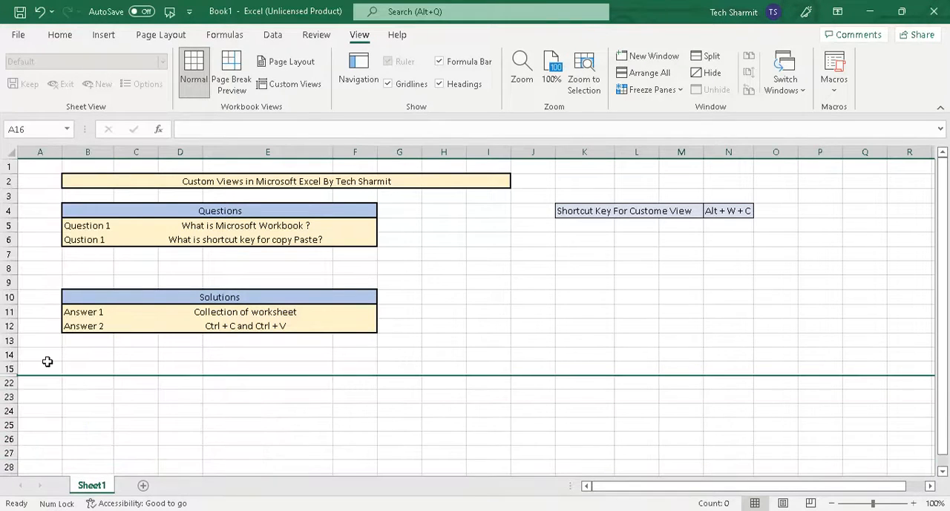
Step: Add a custom view named "Interview Solution View" that includes print settings and hidden rows, columns and filter settings
click(238, 408)
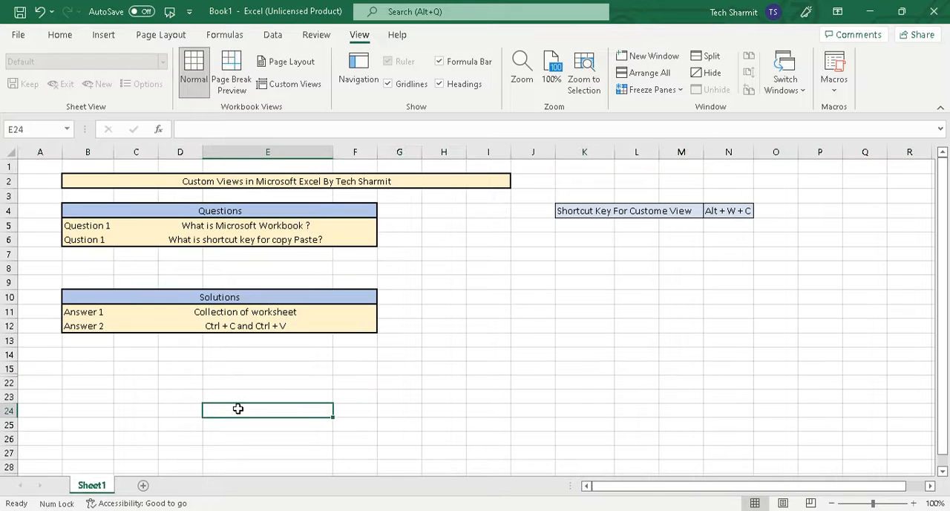
click(444, 313)
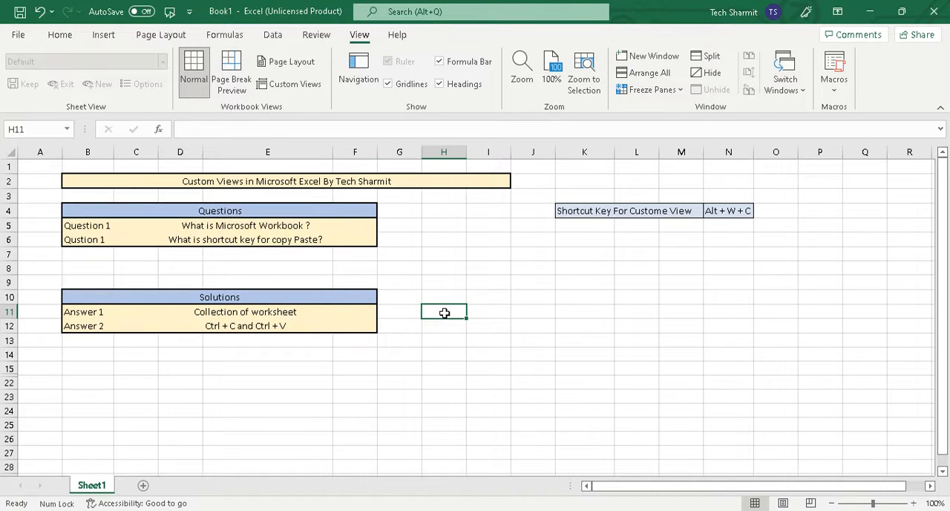
key(alt+w)
key(c)
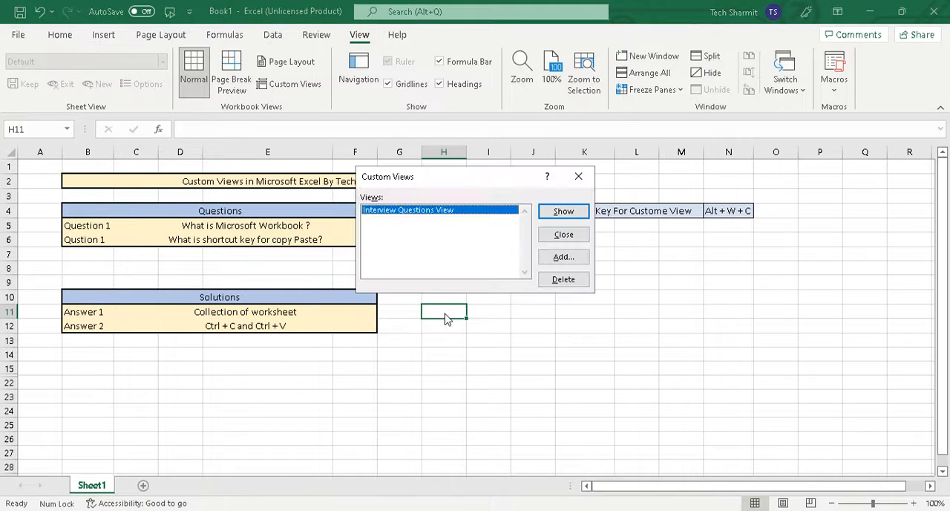
click(563, 258)
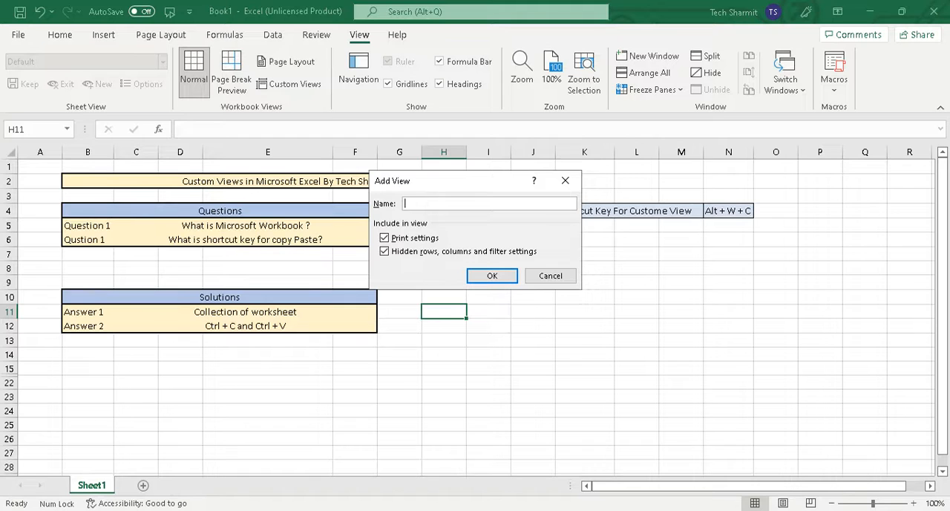
text(Interview Solution View)
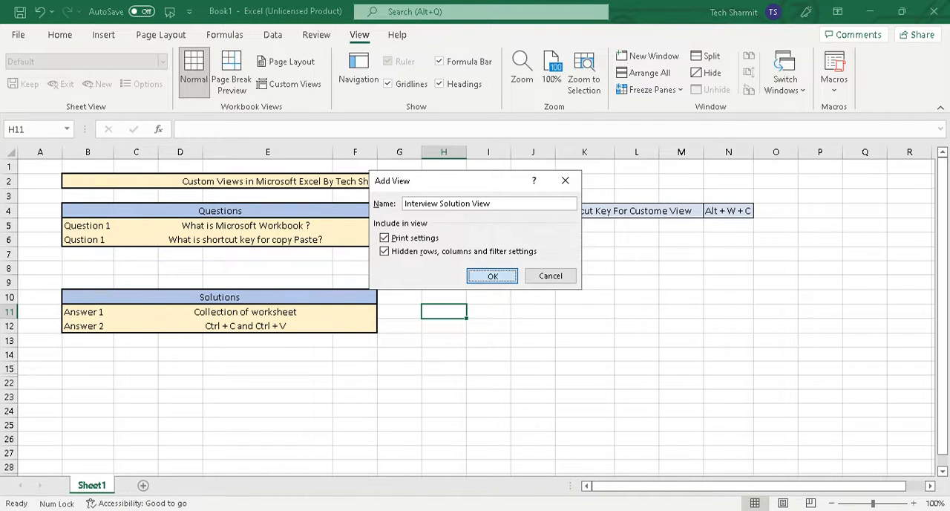
click(490, 277)
Step: Unhide the rows between row 15 and row 22 to bring back the Selected Students (Result) table
click(344, 327)
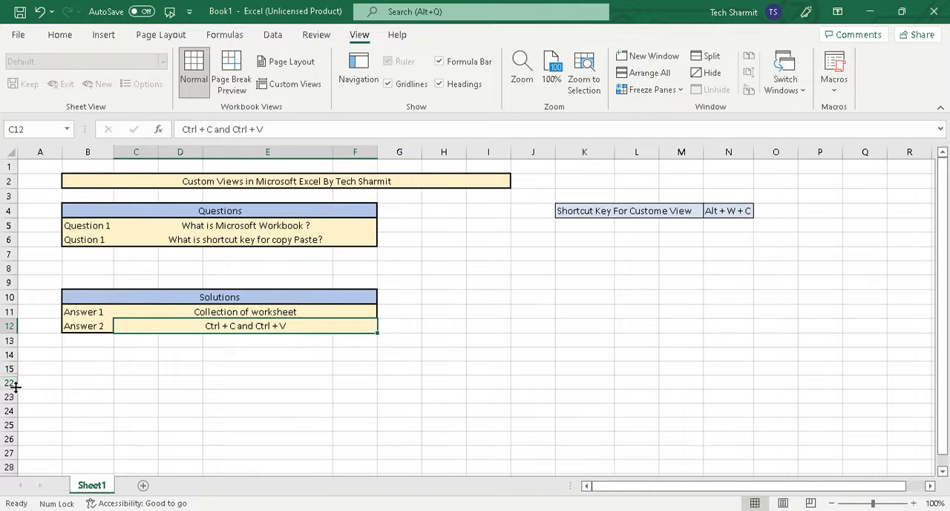
drag(9, 369, 8, 382)
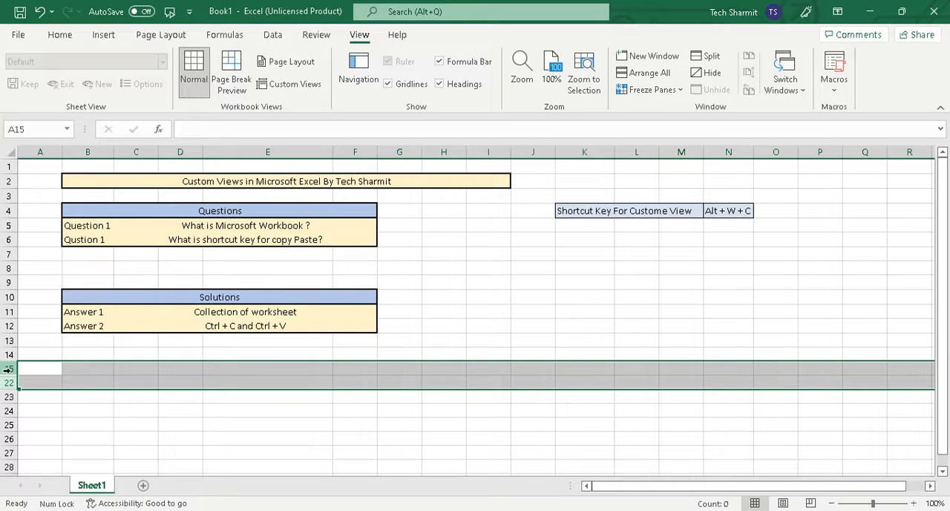
right_click(8, 369)
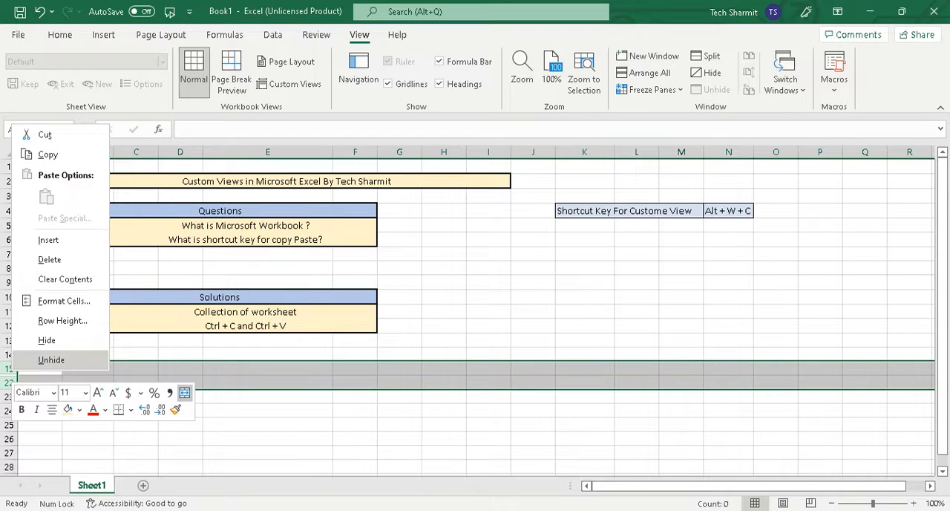
click(48, 361)
click(300, 368)
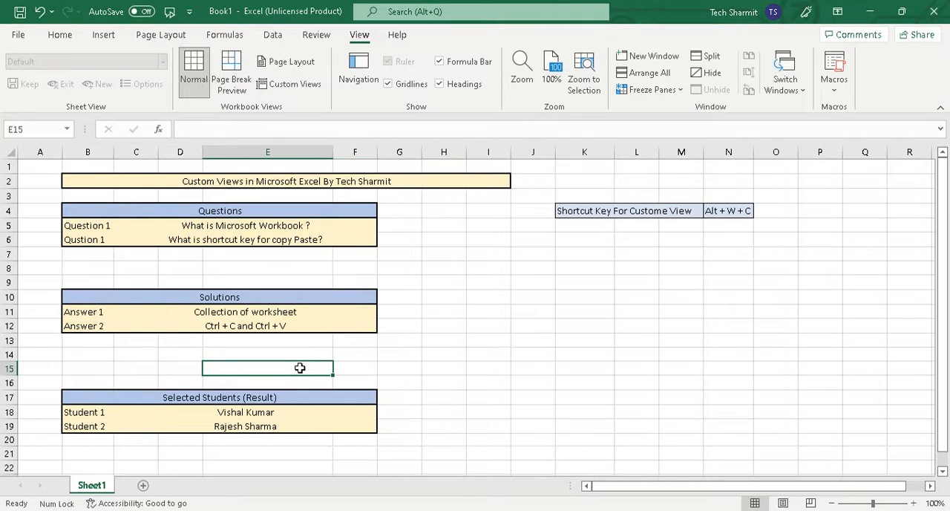
Step: Add a custom view named "Admin View" for the sheet with all three tables shown, including print settings and hidden rows, columns and filter settings
click(450, 339)
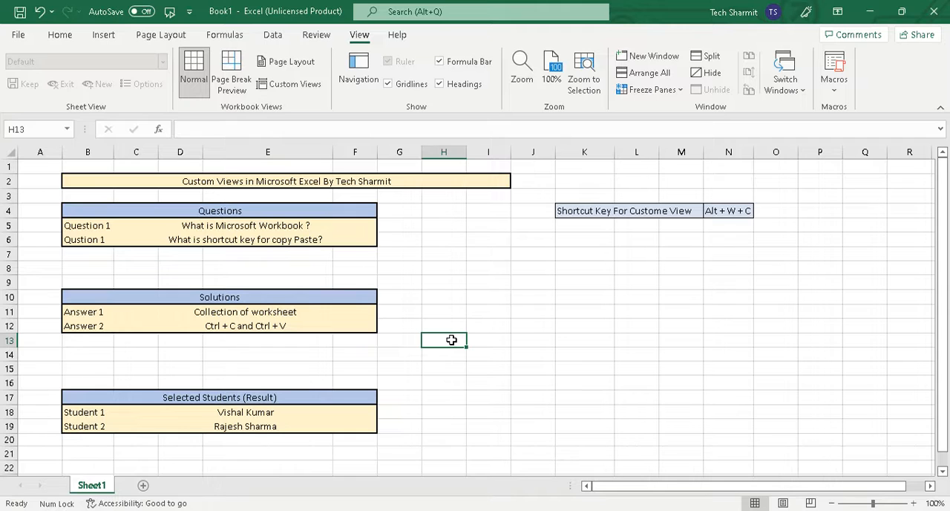
key(alt)
key(w)
key(c)
key(alt+a)
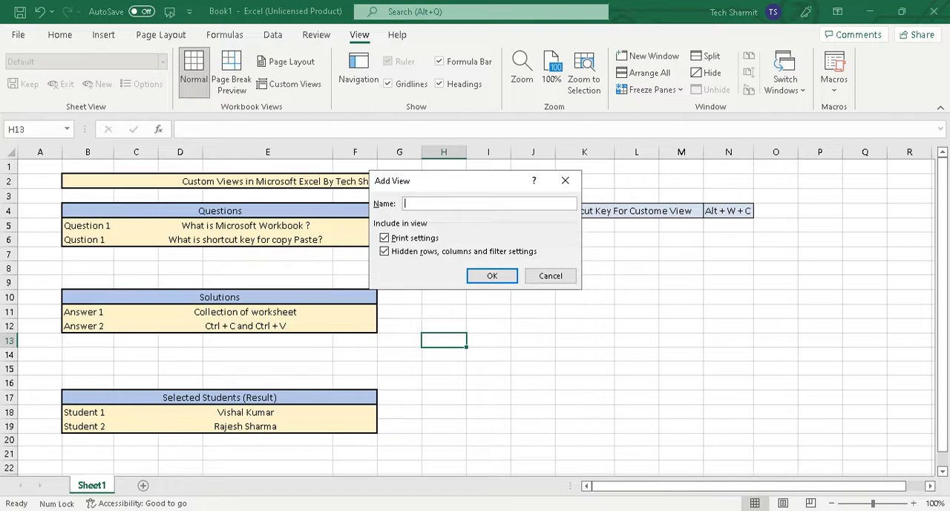
text(Admin D)
key(BackSpace)
text(View)
click(493, 275)
click(493, 275)
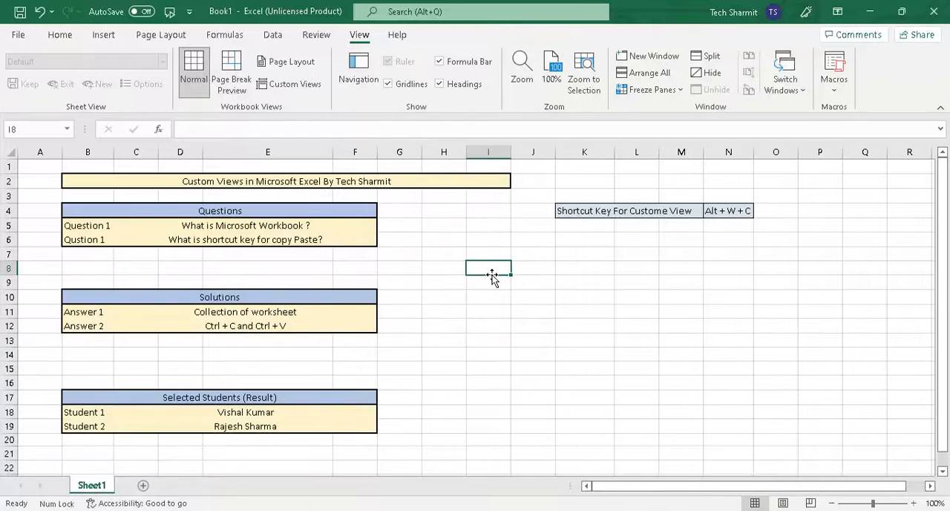
click(58, 36)
click(398, 287)
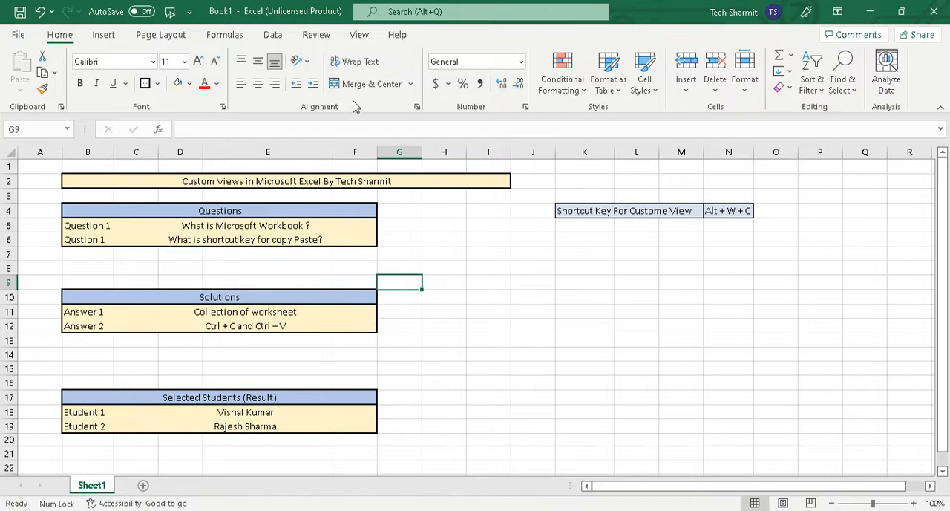
Step: Show the saved custom view "Interview Questions View" on the sheet
click(360, 35)
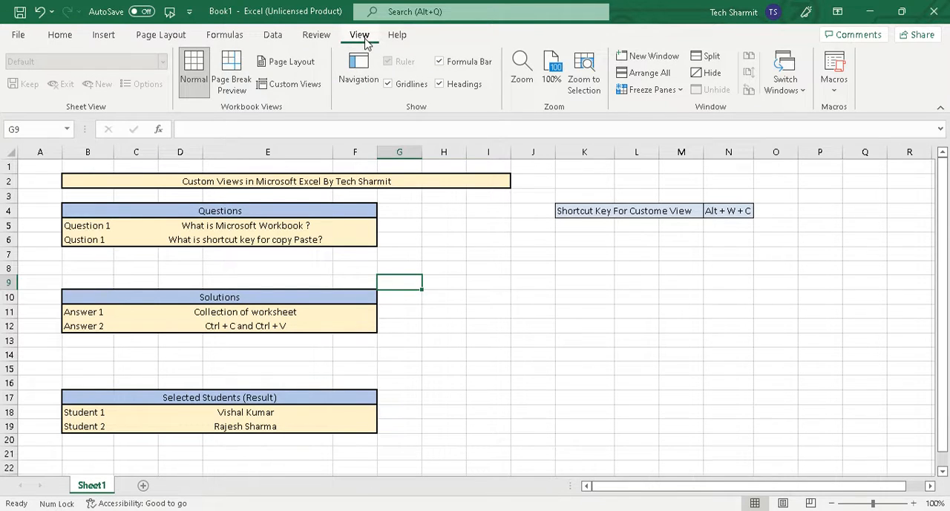
click(277, 87)
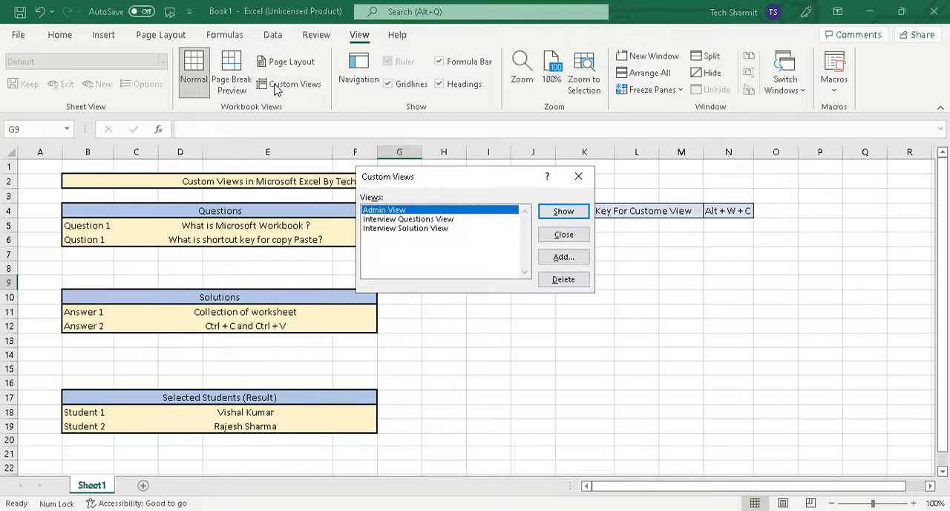
click(409, 219)
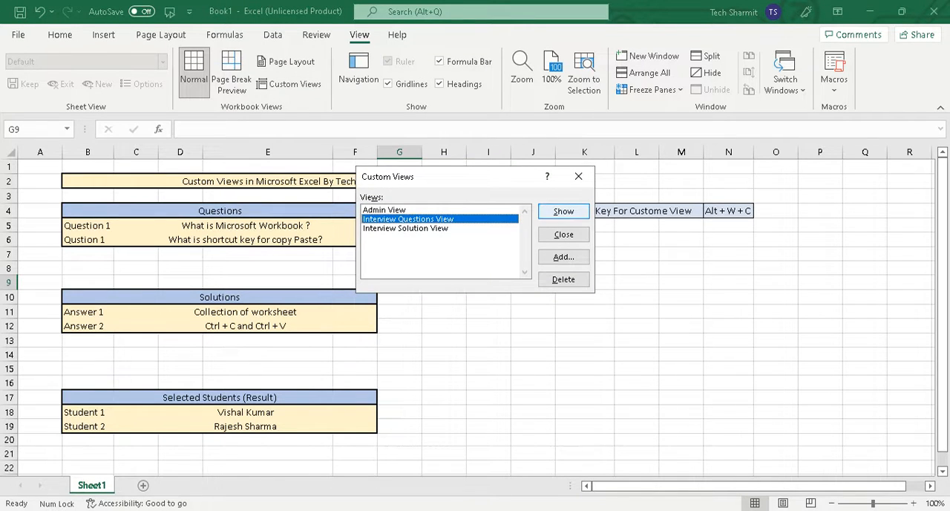
click(563, 211)
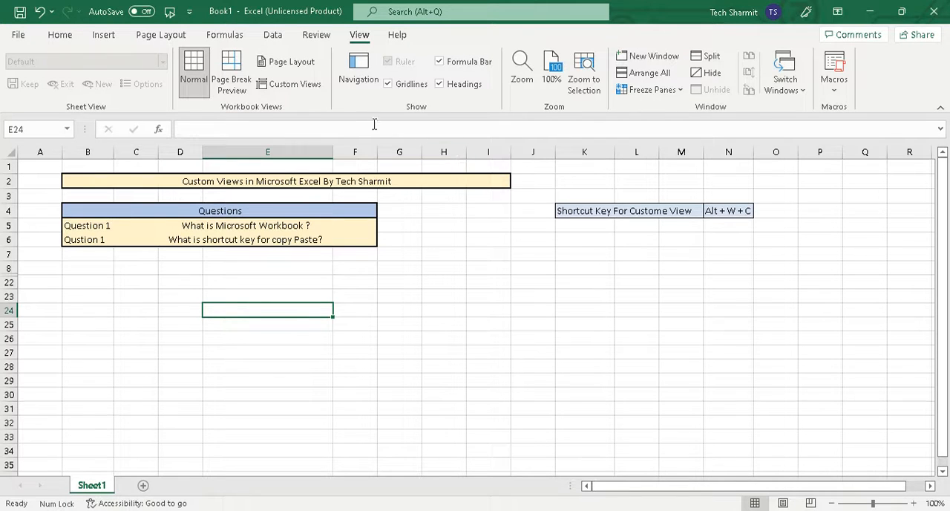
Step: Switch the sheet to the saved custom view "Interview Solution View"
click(303, 86)
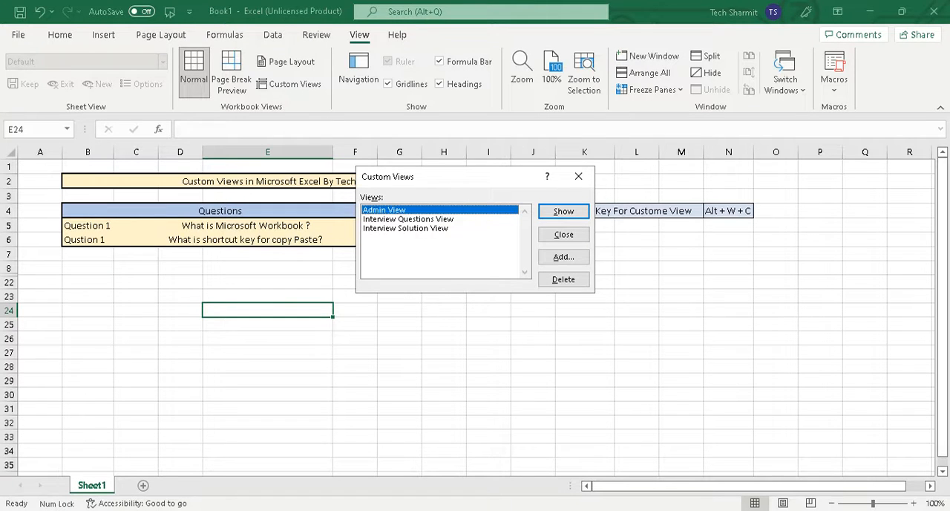
click(405, 228)
click(566, 211)
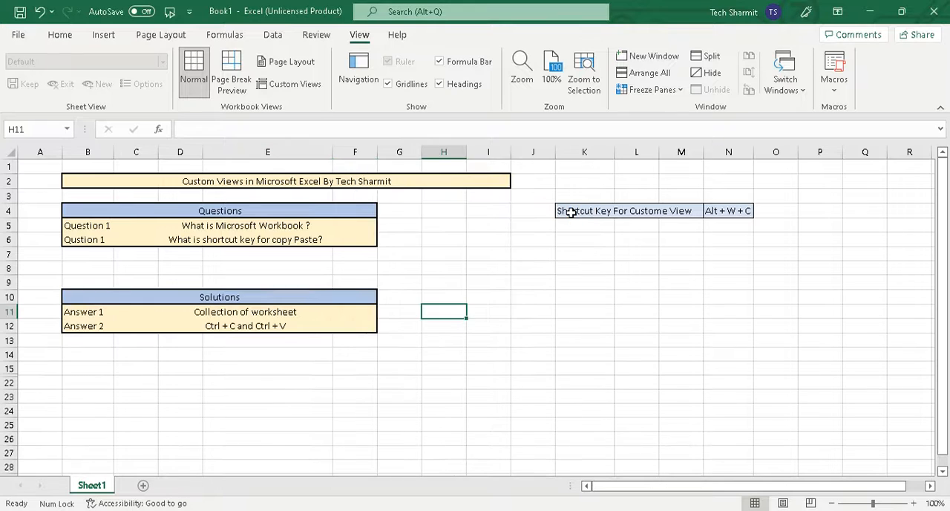
click(335, 282)
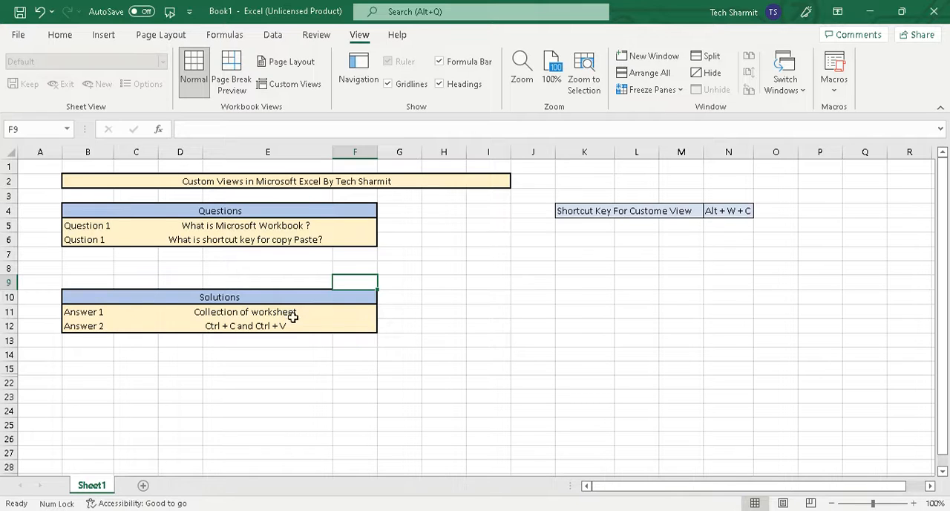
click(343, 338)
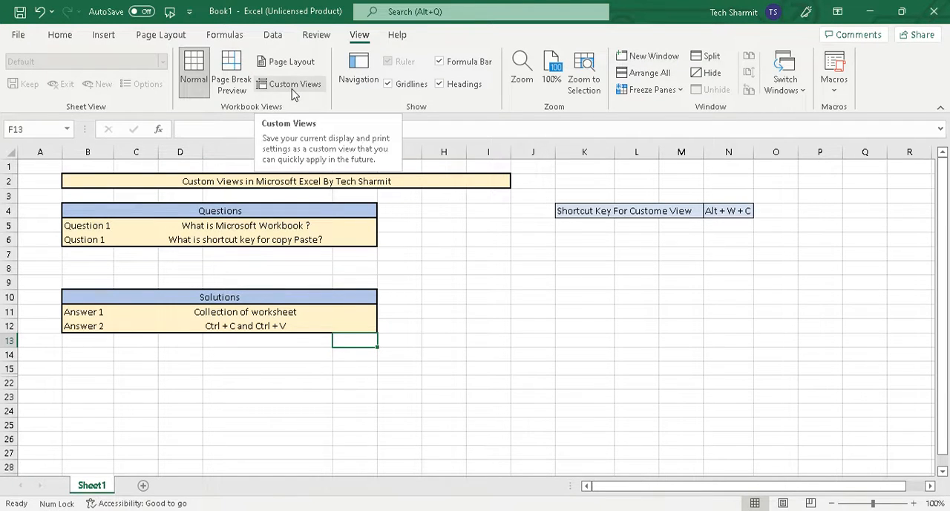
Step: Switch the sheet to the saved custom view "Admin View" to display all three tables
click(684, 251)
key(alt)
key(w)
key(c)
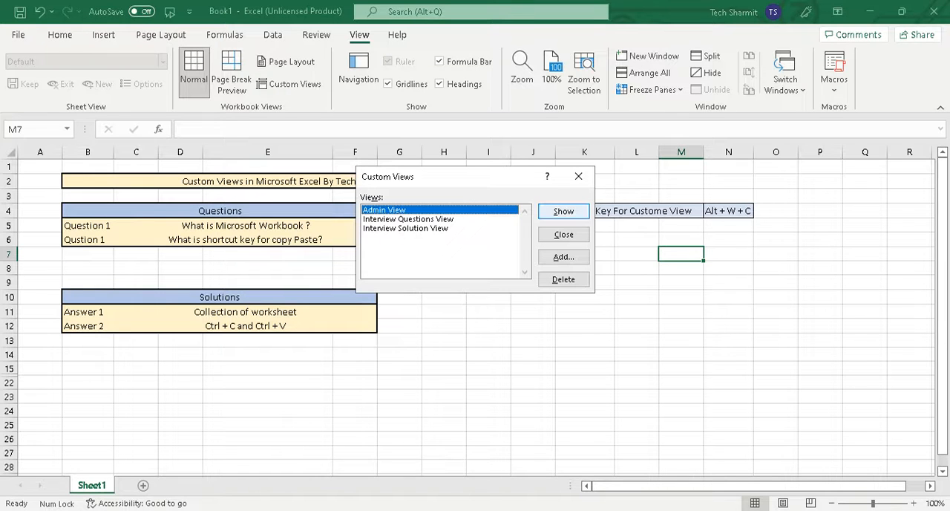
click(564, 210)
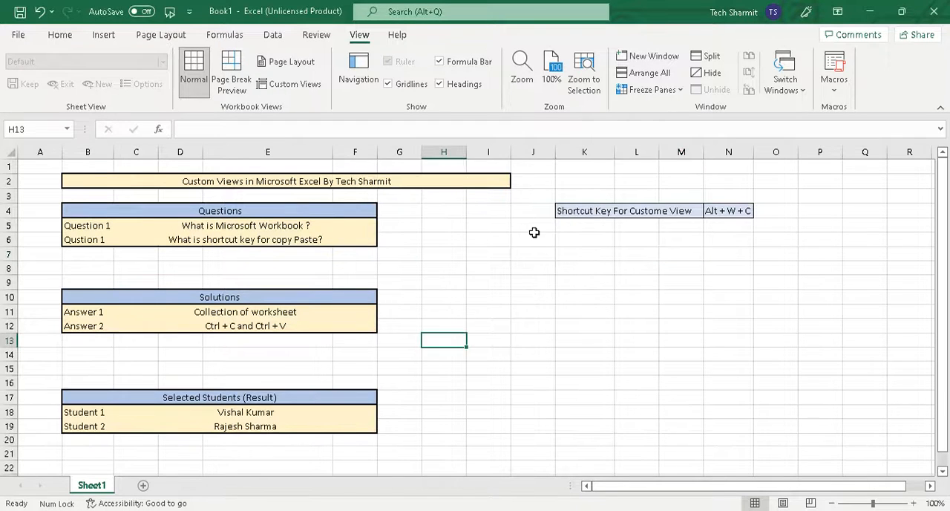
click(533, 236)
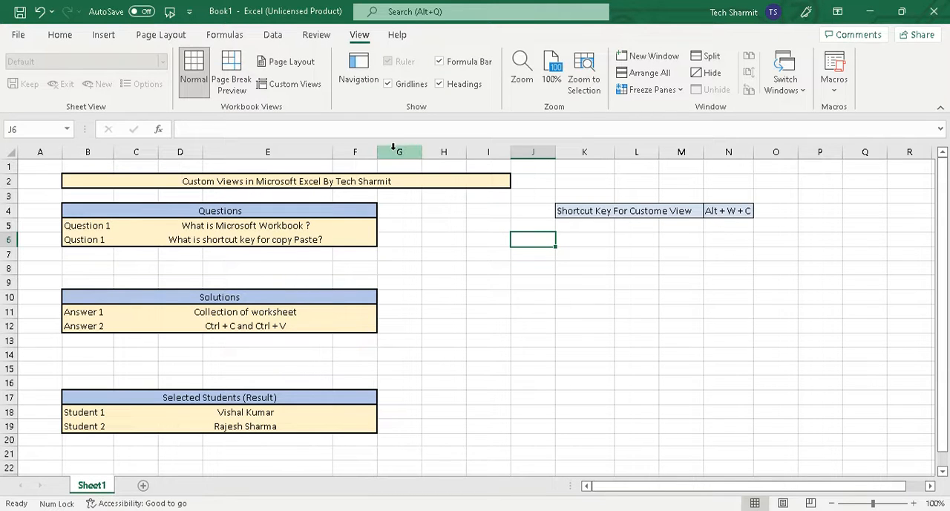
click(61, 35)
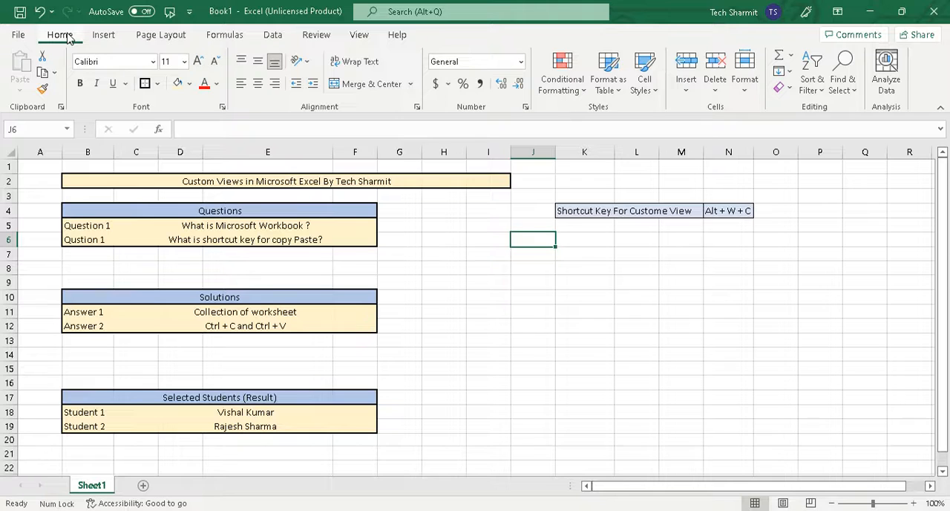
click(296, 216)
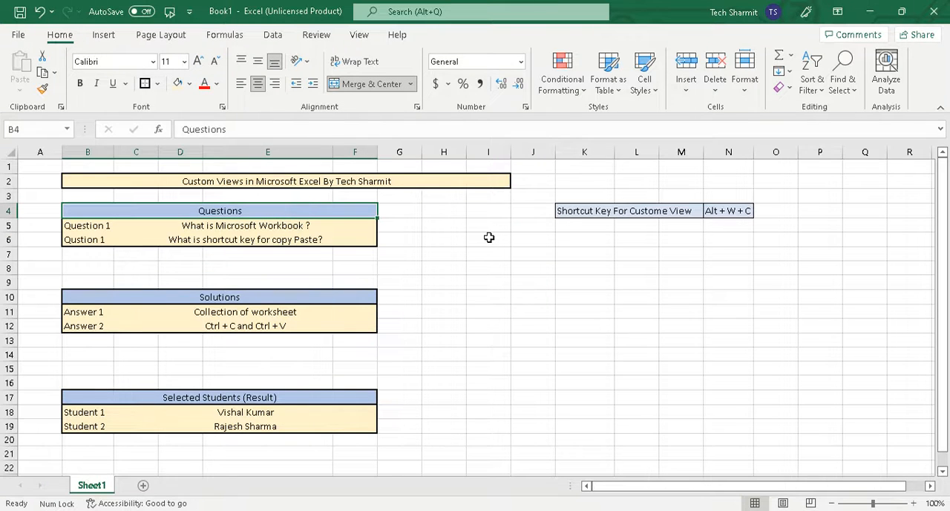
click(490, 237)
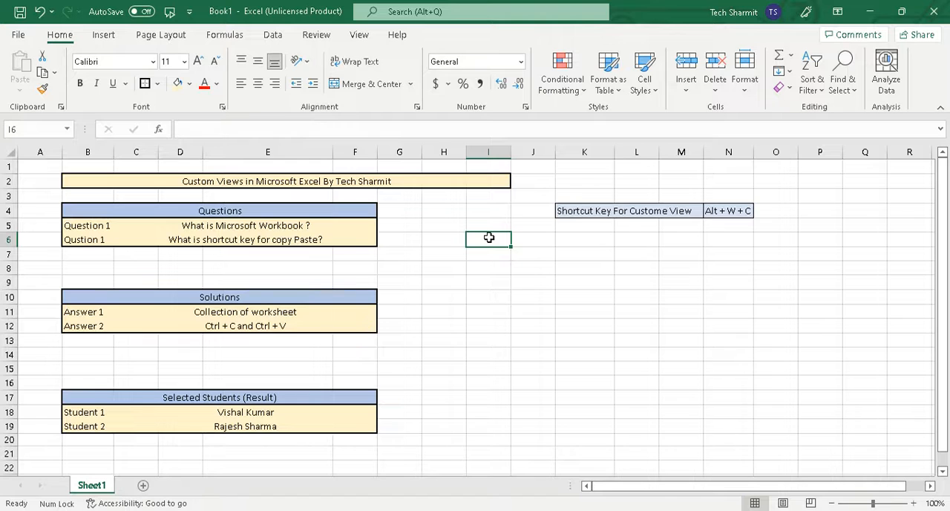